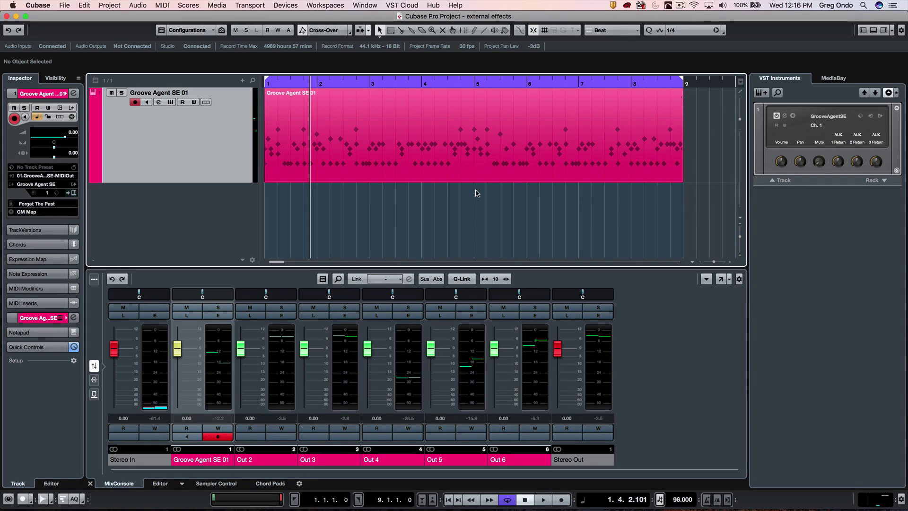
Play the Groove Agent SE 01 drum pattern and stop playback at bar 4.
key(space)
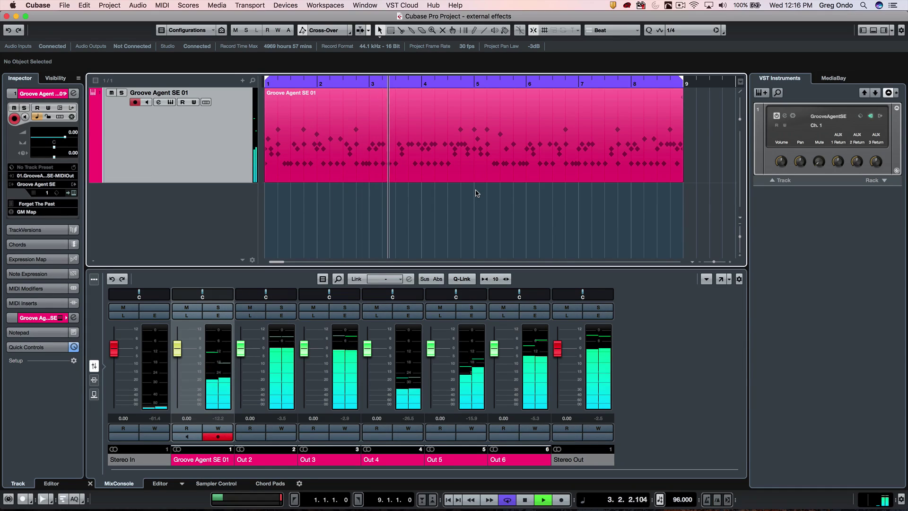
key(space)
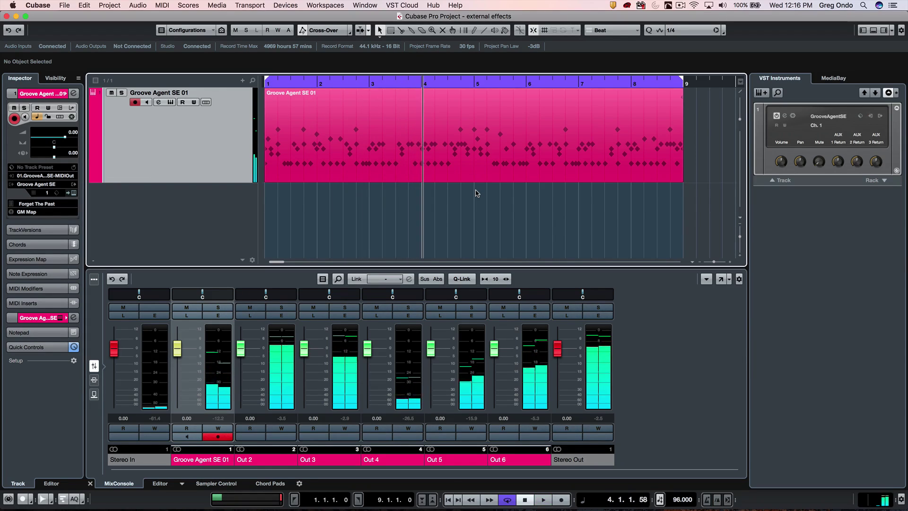
In VST Connections' External FX page, add a stereo external effect named 'Lexicon MPX 500'.
click(285, 6)
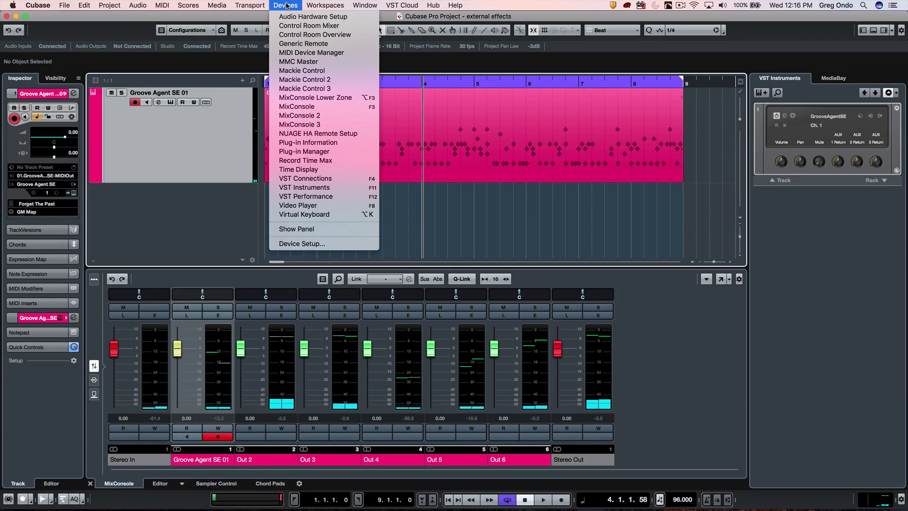
click(320, 179)
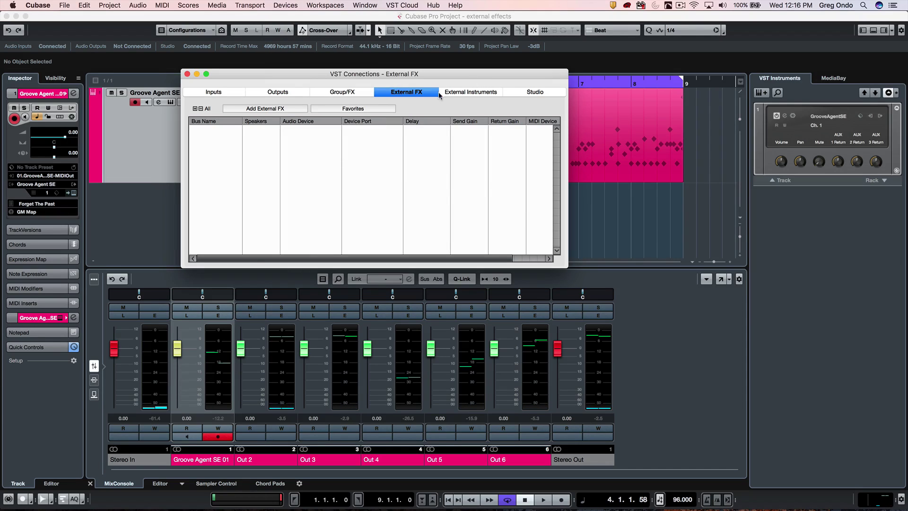
click(459, 93)
click(398, 93)
click(262, 107)
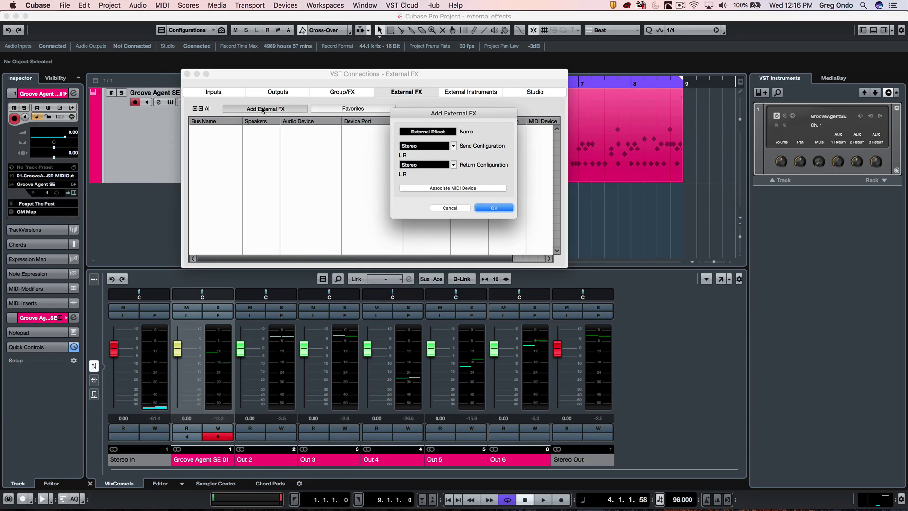
click(449, 129)
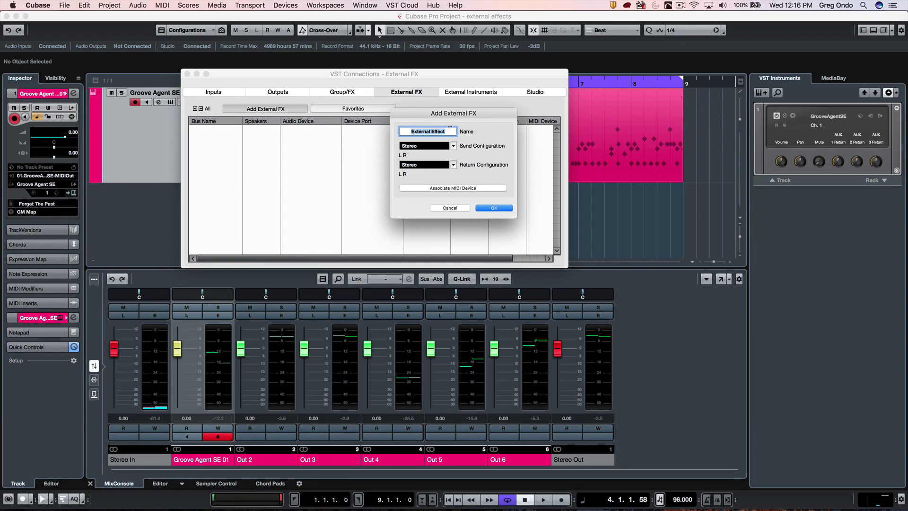
text(Lexicon MPX 500)
click(490, 208)
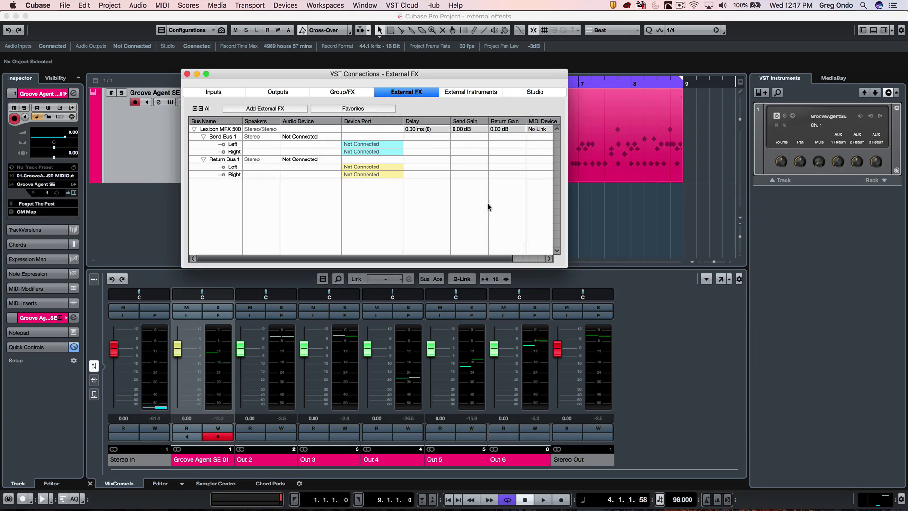
Route the Lexicon MPX 500 send bus to Steinberg UR44 Mix 2 L/R.
click(312, 136)
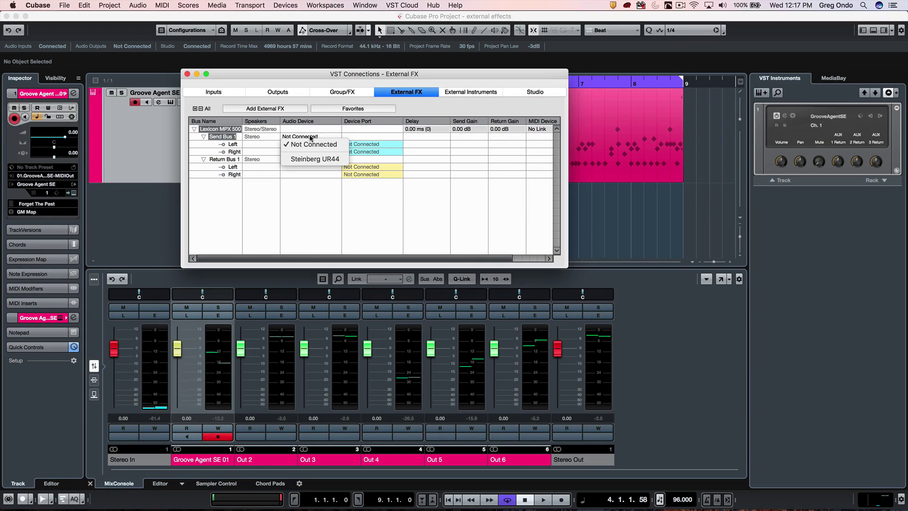
click(314, 158)
click(368, 144)
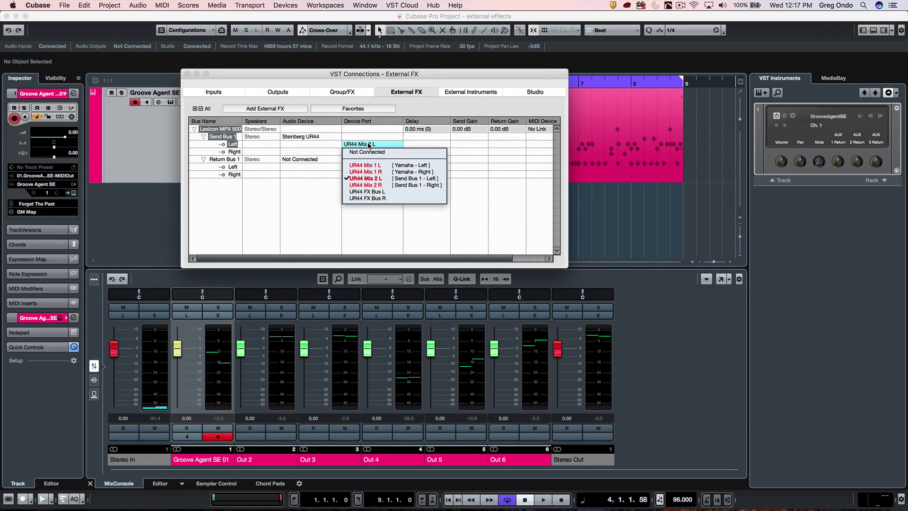
Set the return bus to Steinberg UR44 Input 5 and Input 6, then close VST Connections.
click(301, 160)
click(300, 159)
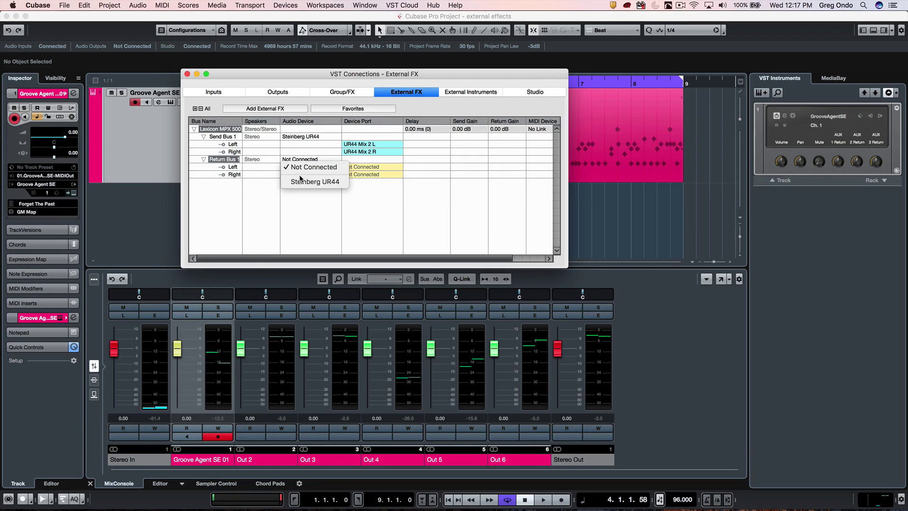
click(302, 181)
click(360, 167)
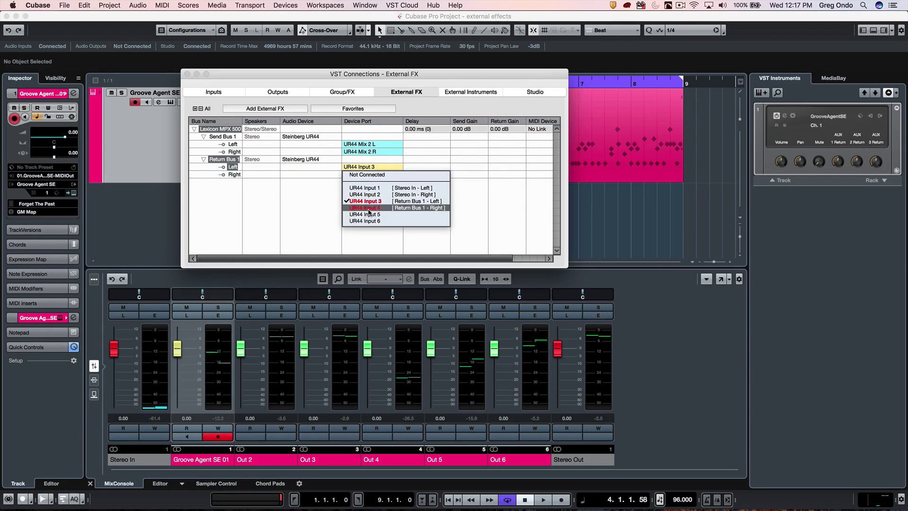
click(365, 214)
click(357, 175)
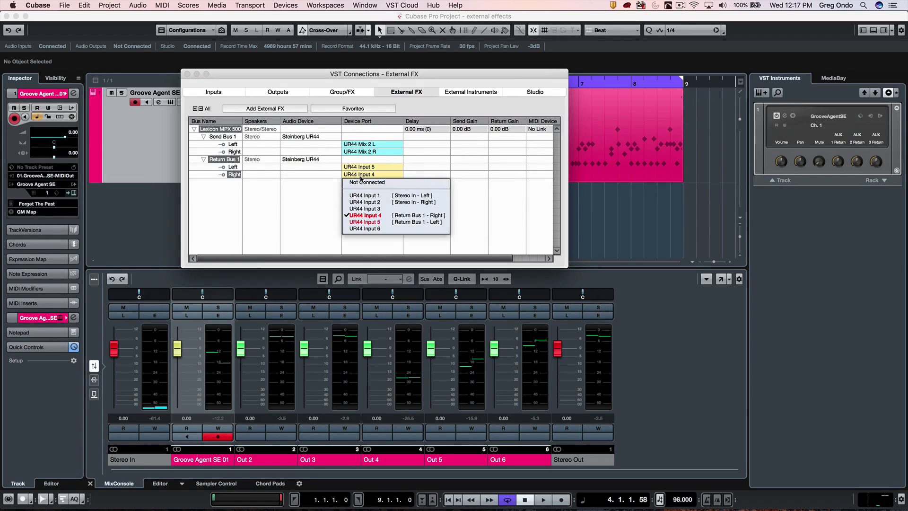
click(375, 229)
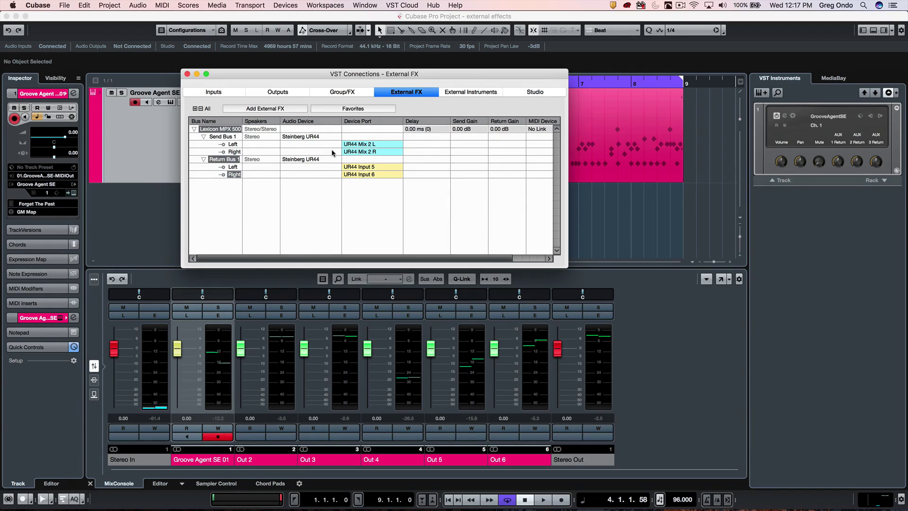
click(187, 74)
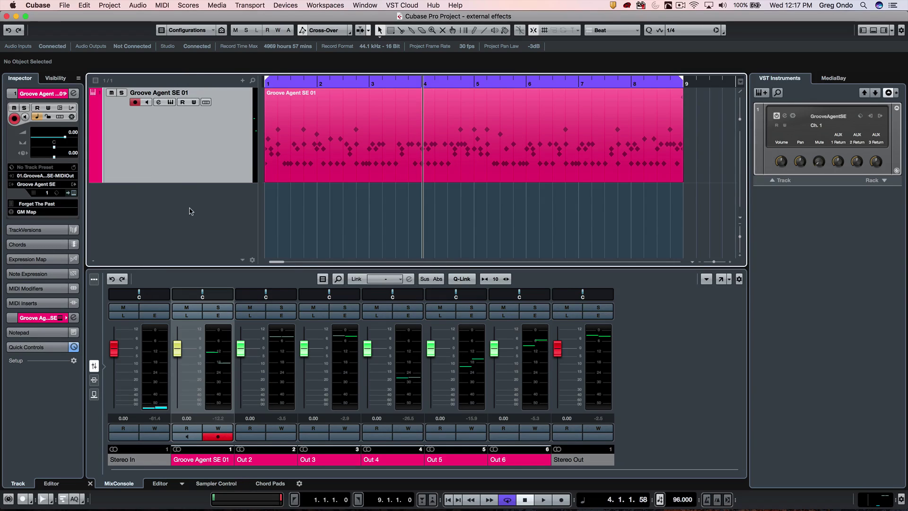
Set up a new FX channel track with External Plug-ins > Lexicon MPX 500 as its effect.
right_click(159, 197)
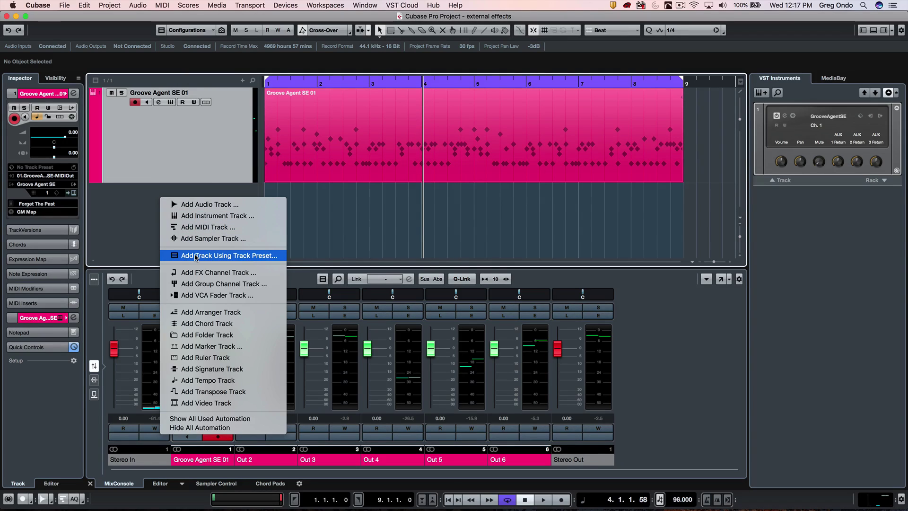
click(203, 273)
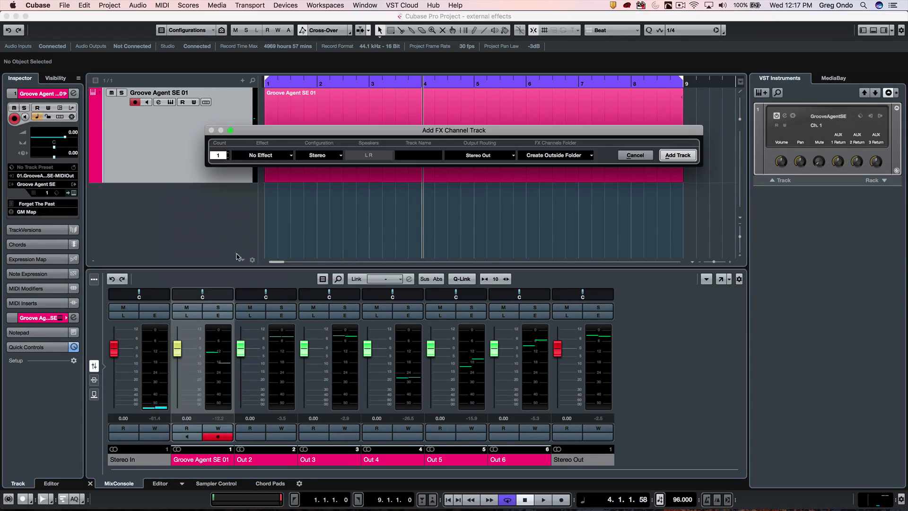
click(259, 156)
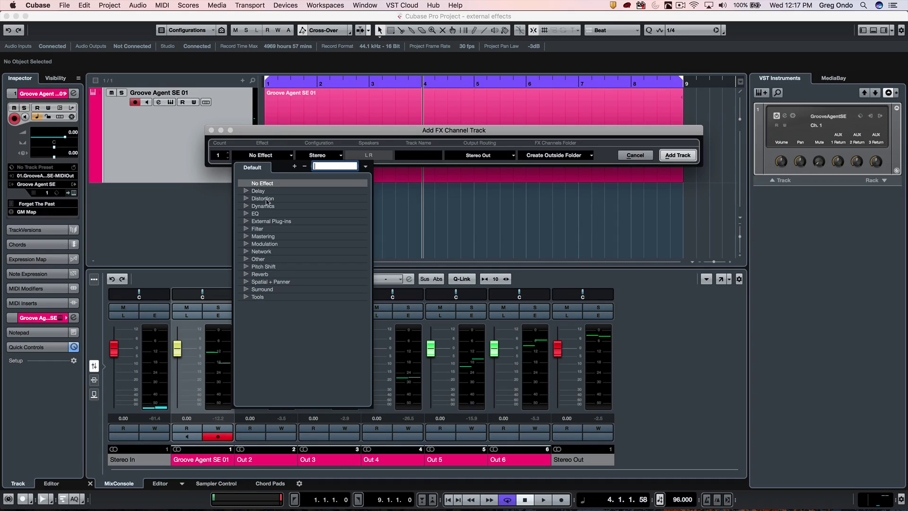
click(245, 221)
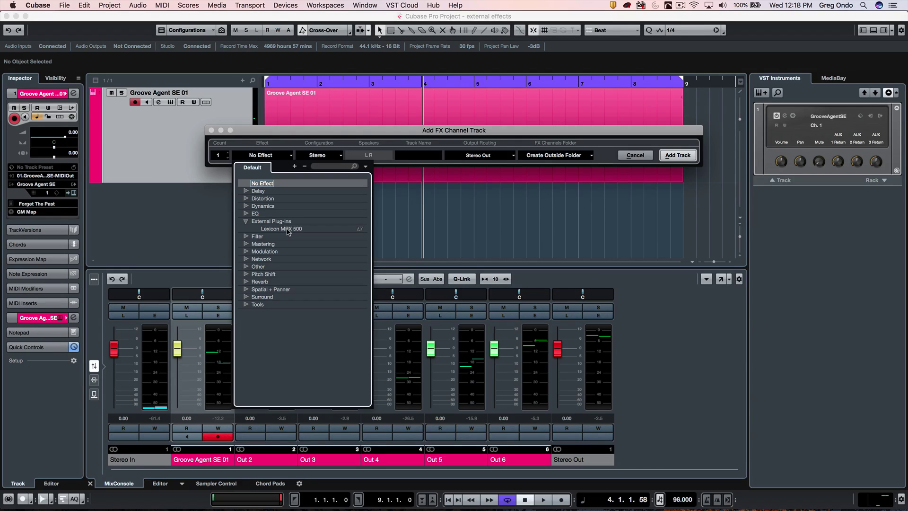
click(288, 230)
click(287, 230)
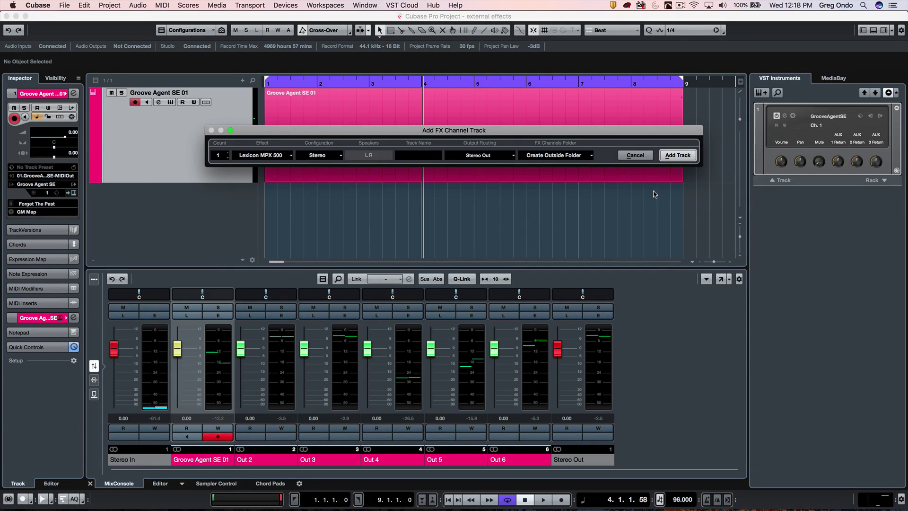
Create the FX channel track, measure the Lexicon's loop delay (1.61 ms), and close its window.
click(677, 155)
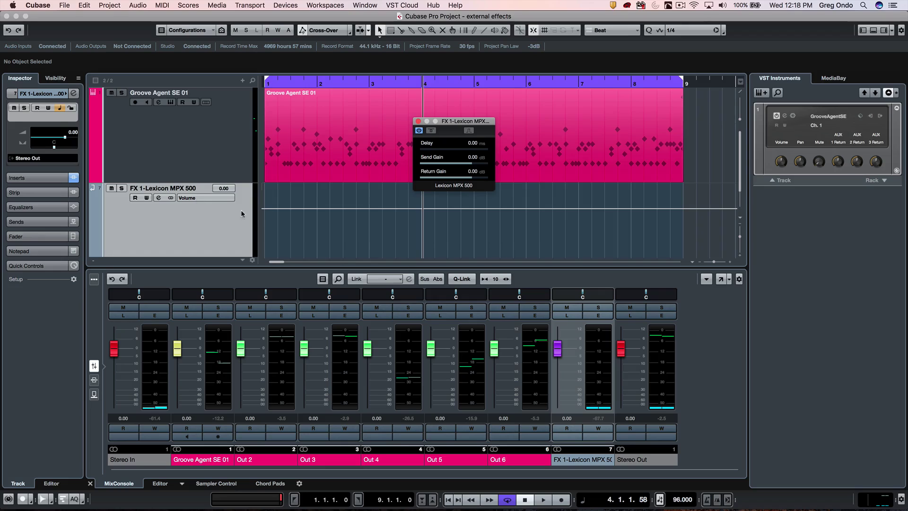
drag(434, 134, 358, 186)
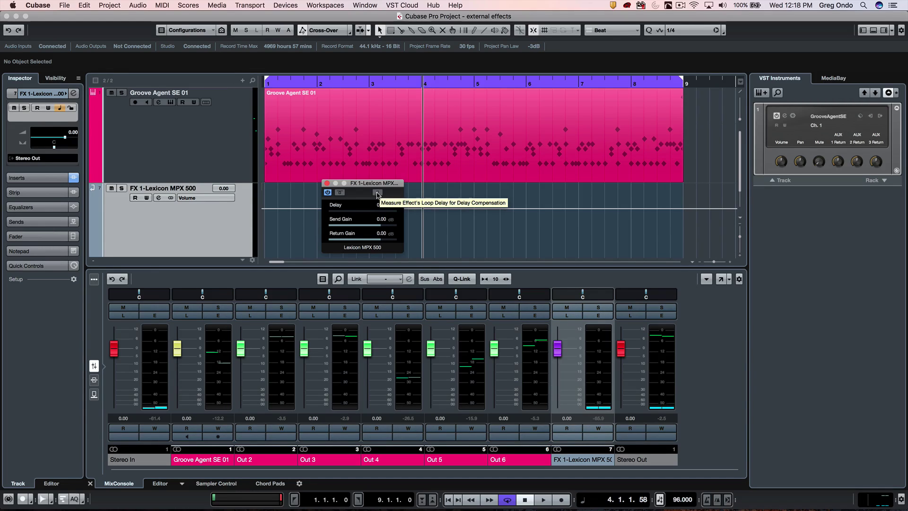
click(377, 193)
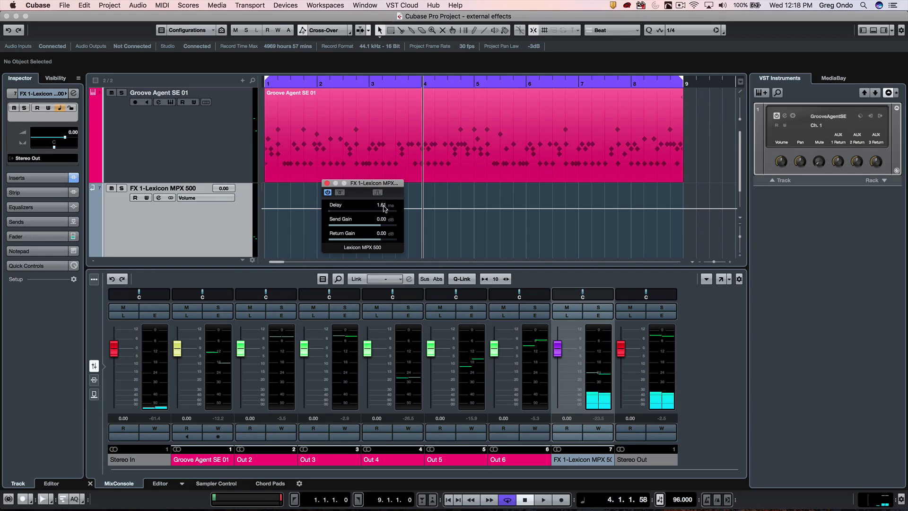
click(325, 183)
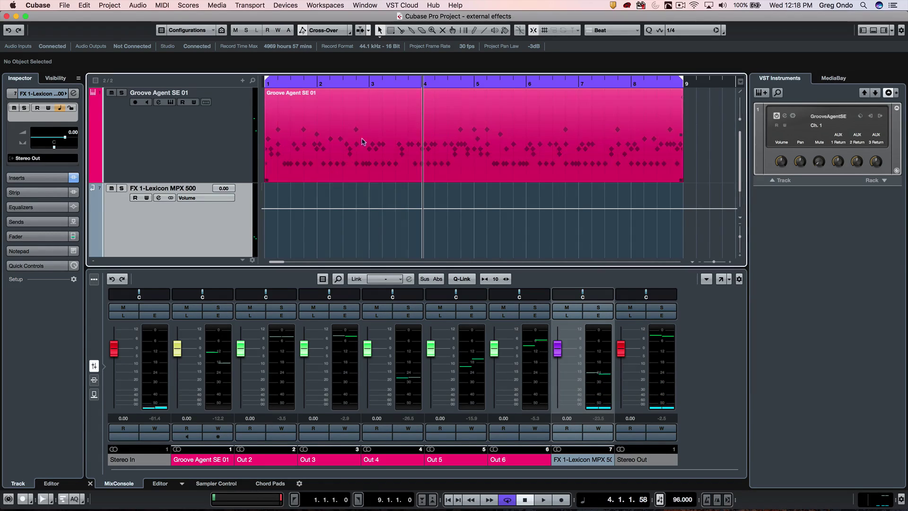
Play back the drum part from near bar 1.4, then stop playback.
click(302, 82)
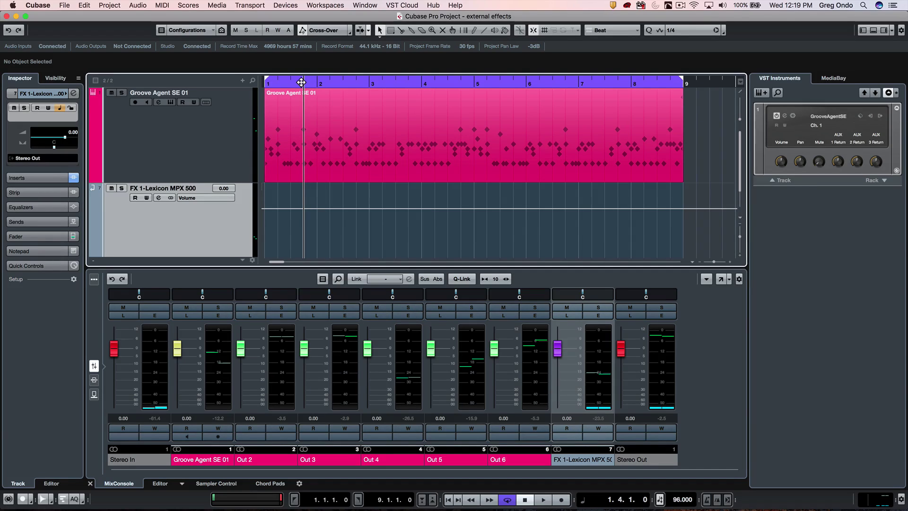
click(407, 140)
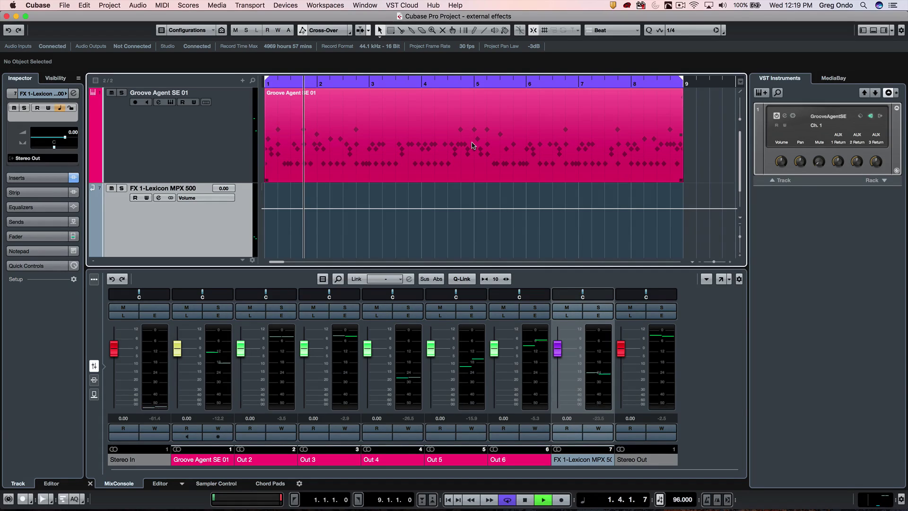
click(501, 213)
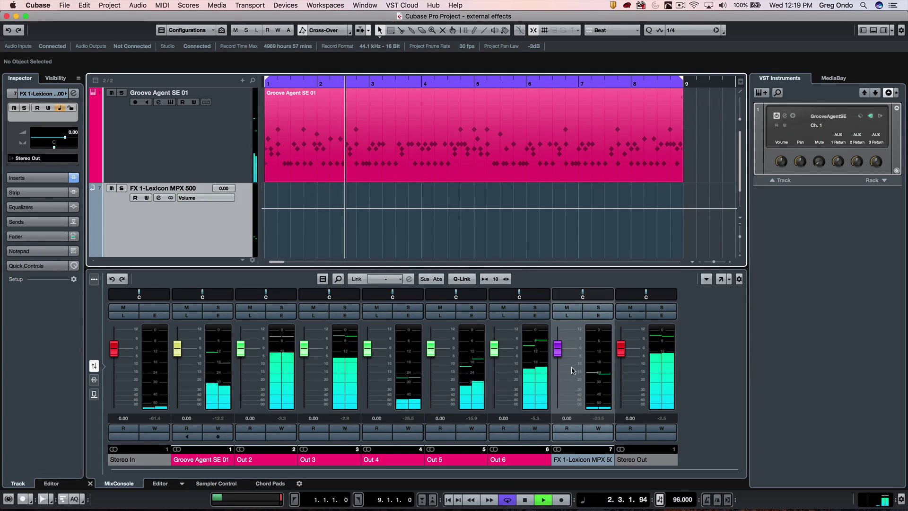
click(348, 164)
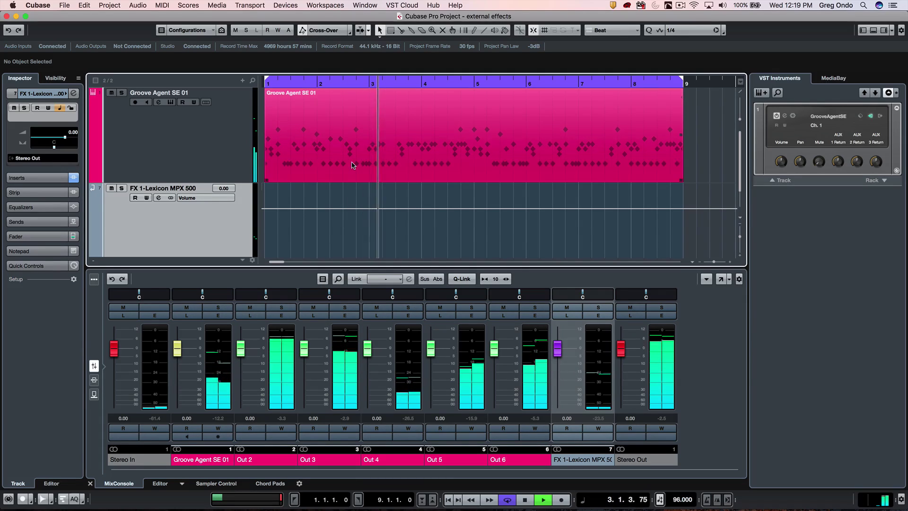
click(302, 203)
key(space)
Select the Groove Agent SE 01 through Out 6 channels in the MixConsole.
click(93, 394)
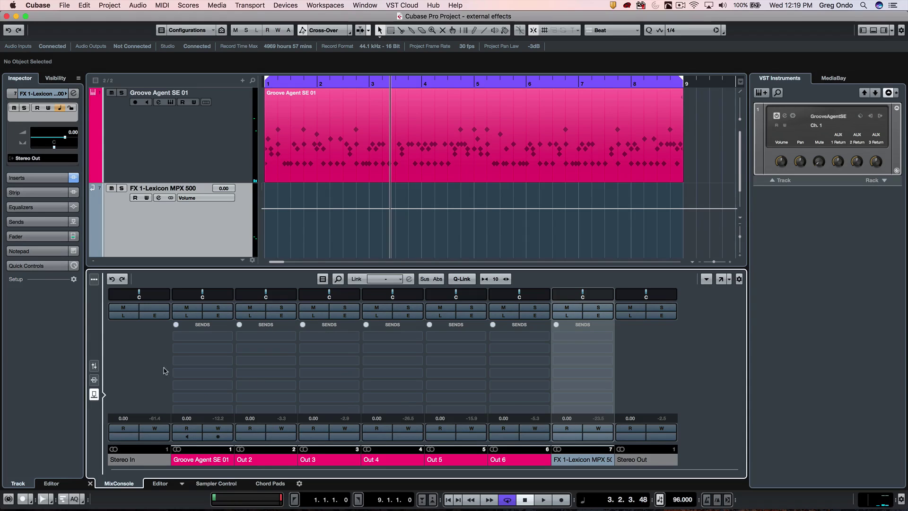
click(94, 365)
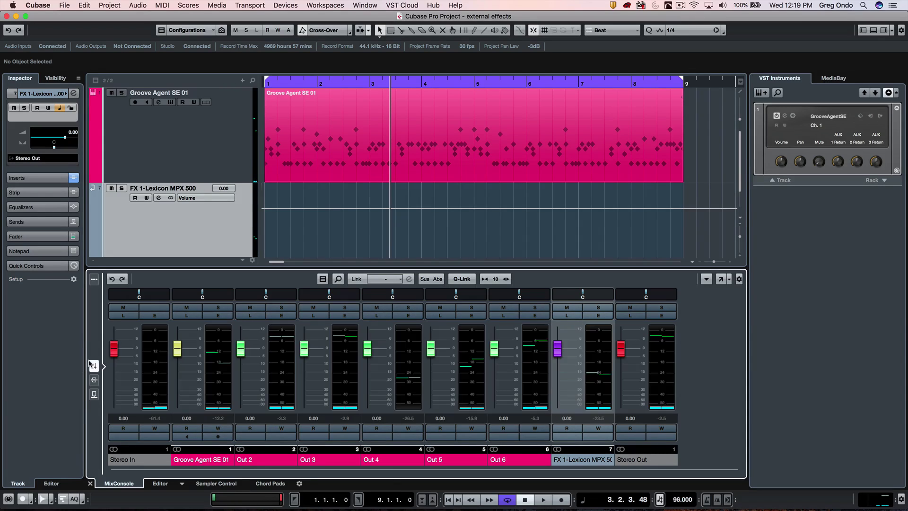
click(220, 357)
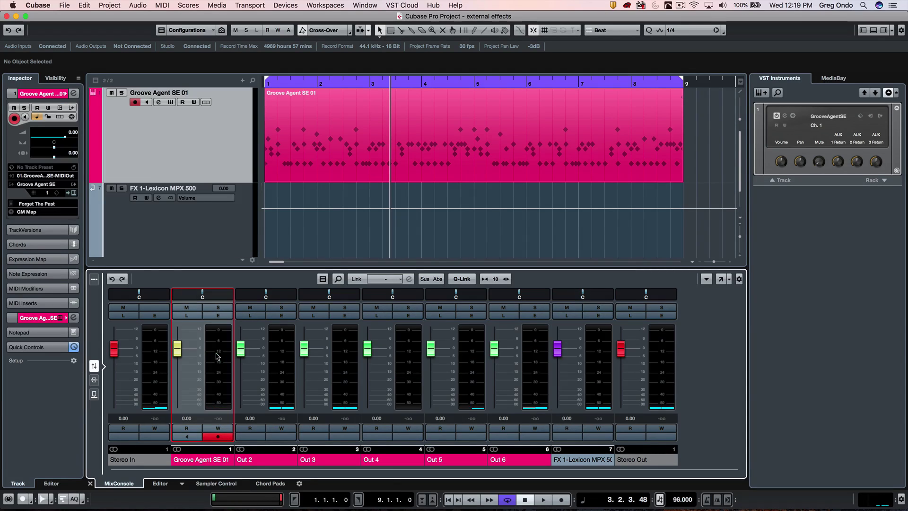
click(529, 357)
click(211, 369)
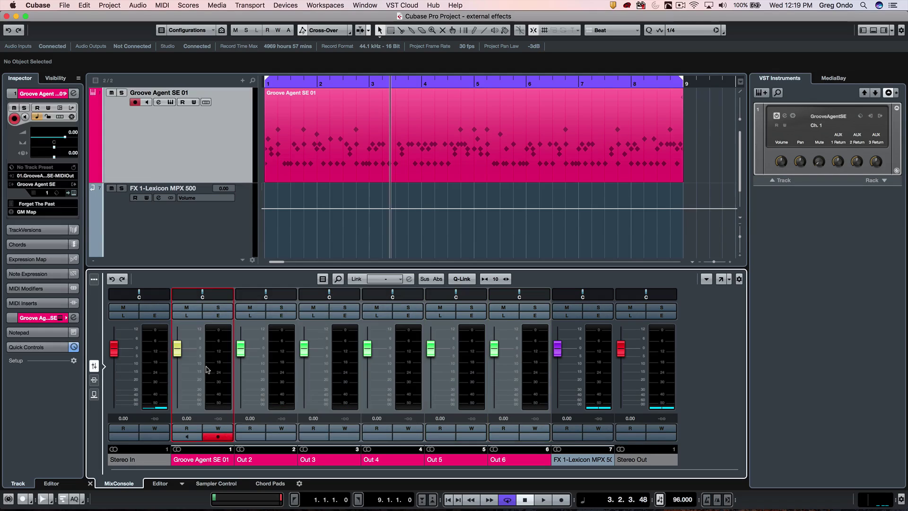
Route their first send to FX 1-Lexicon MPX 500, enable it, and lower Groove Agent's send level.
click(93, 394)
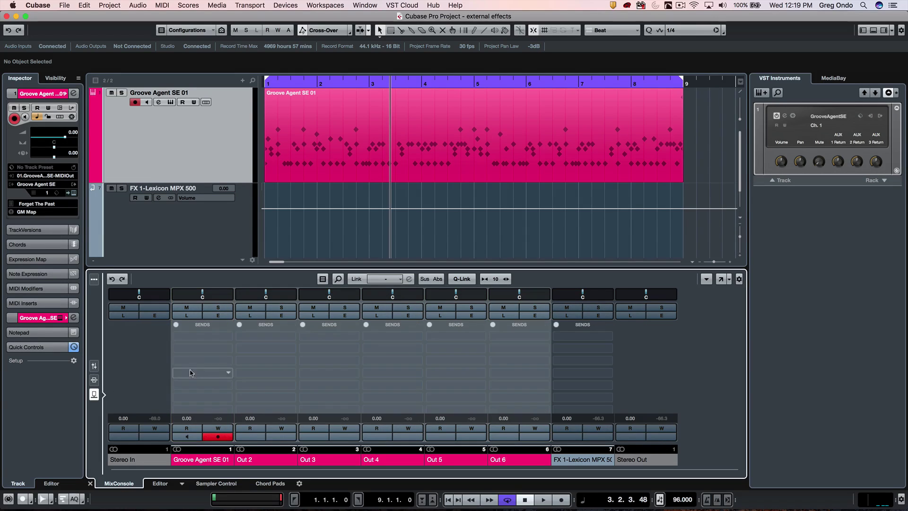
click(224, 335)
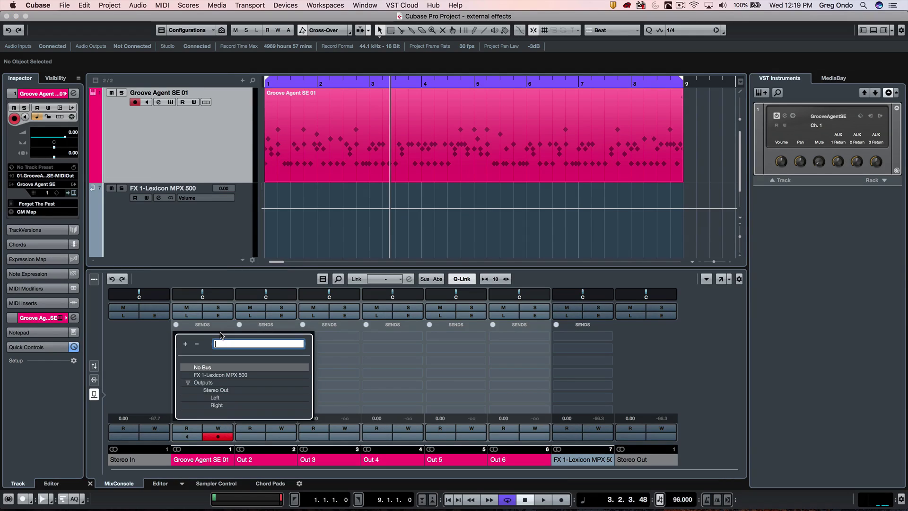
click(228, 375)
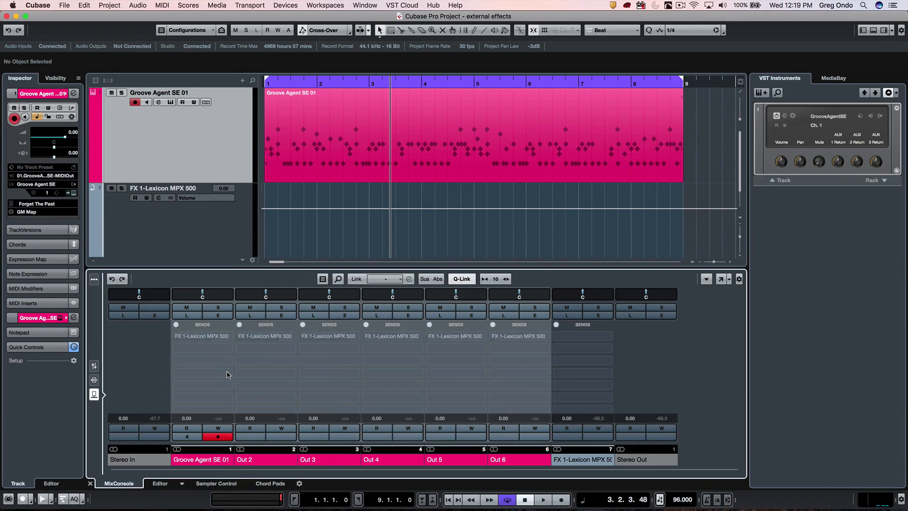
click(176, 336)
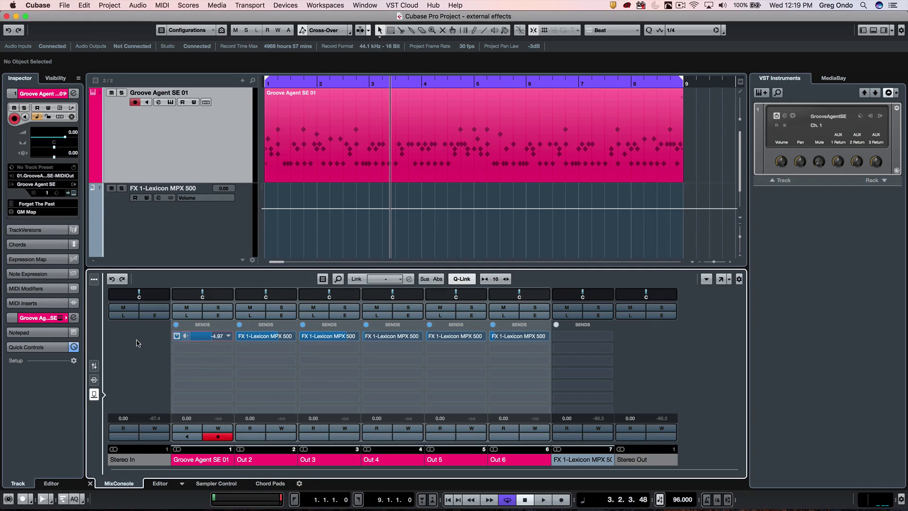
drag(202, 336, 194, 338)
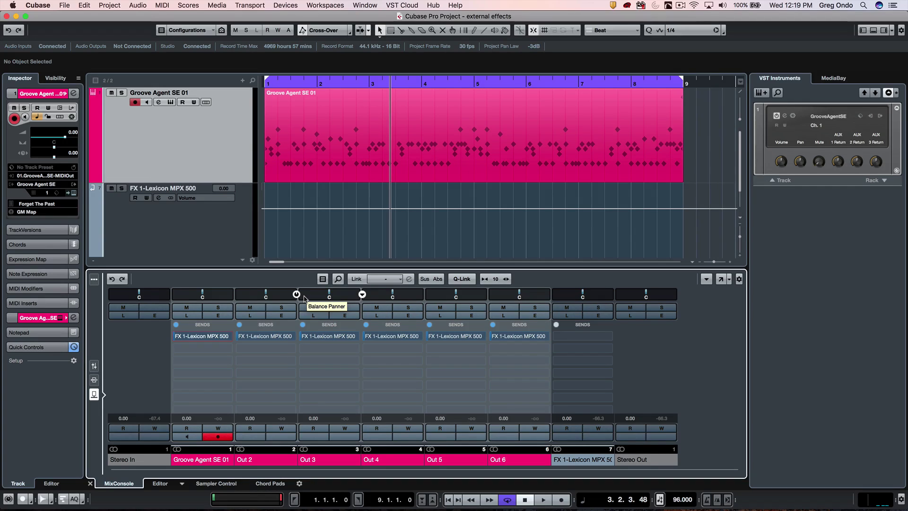
Raise the FX 1-Lexicon send levels on Out 3 (to about -11.7) and Out 2.
click(303, 335)
click(314, 338)
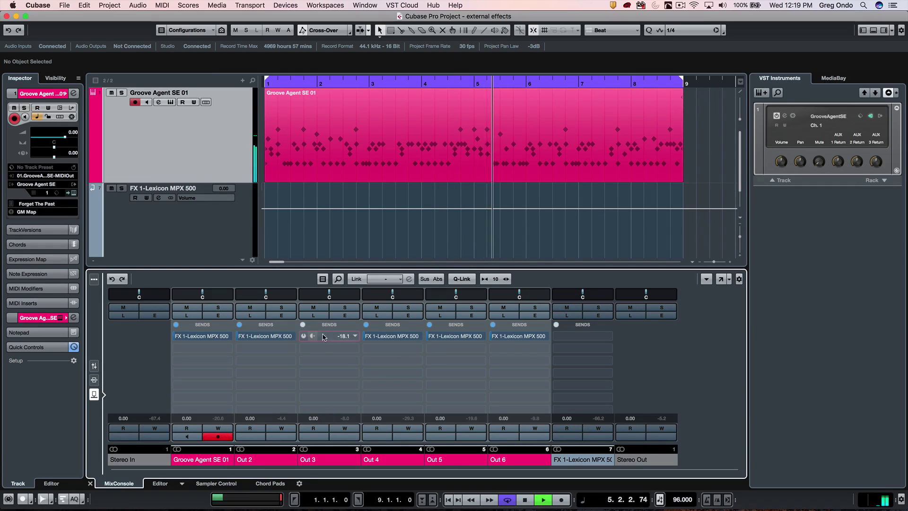
drag(314, 337, 324, 338)
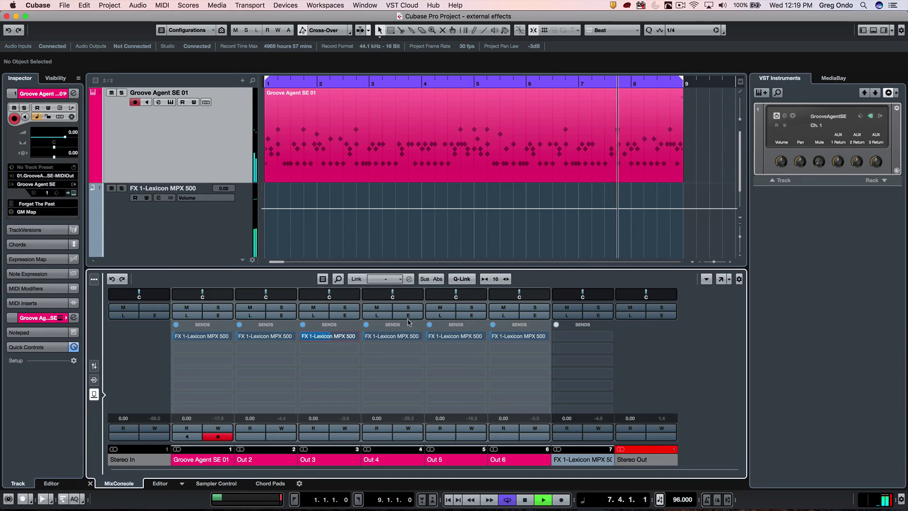
mouse_move(259, 340)
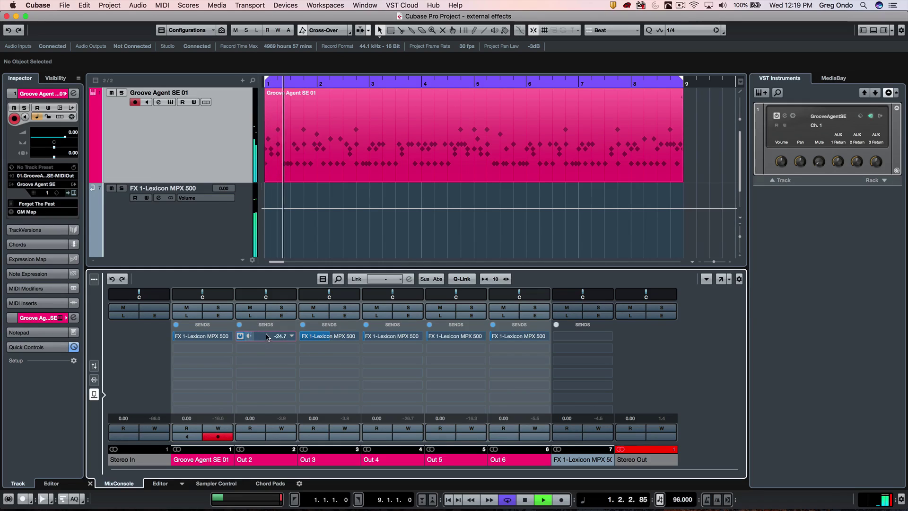
mouse_move(255, 336)
mouse_down()
mouse_move(278, 336)
mouse_move(253, 337)
mouse_up()
Raise the Out 4, Out 5 and Out 6 sends (Out 6 to -17.3), then select the FX track.
mouse_move(393, 336)
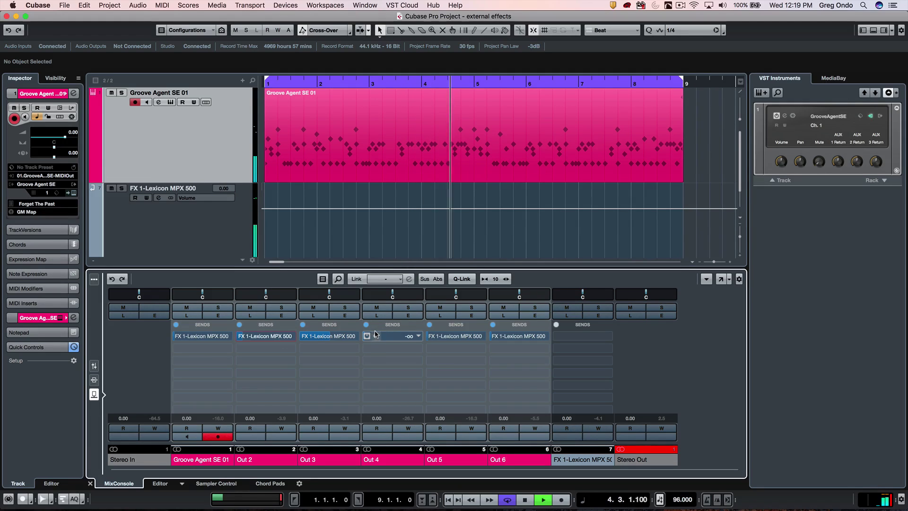
drag(392, 337, 401, 336)
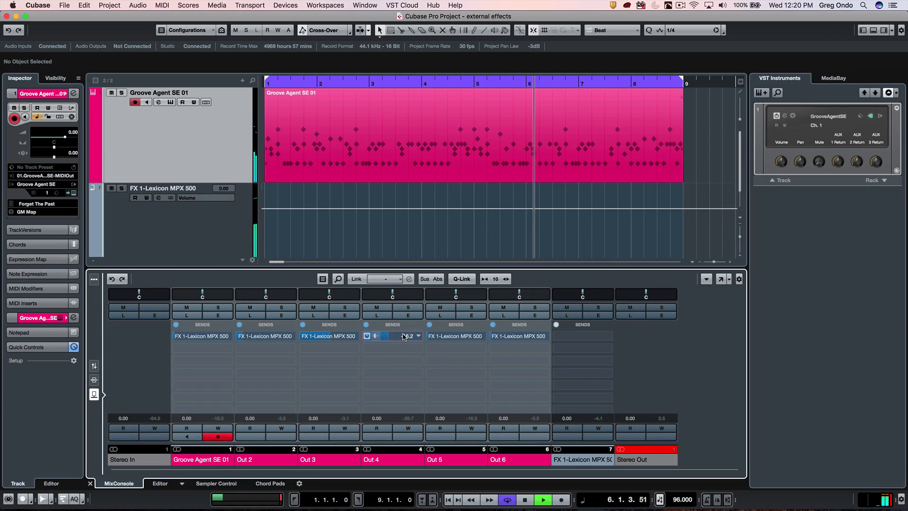
mouse_move(466, 338)
drag(472, 338, 497, 340)
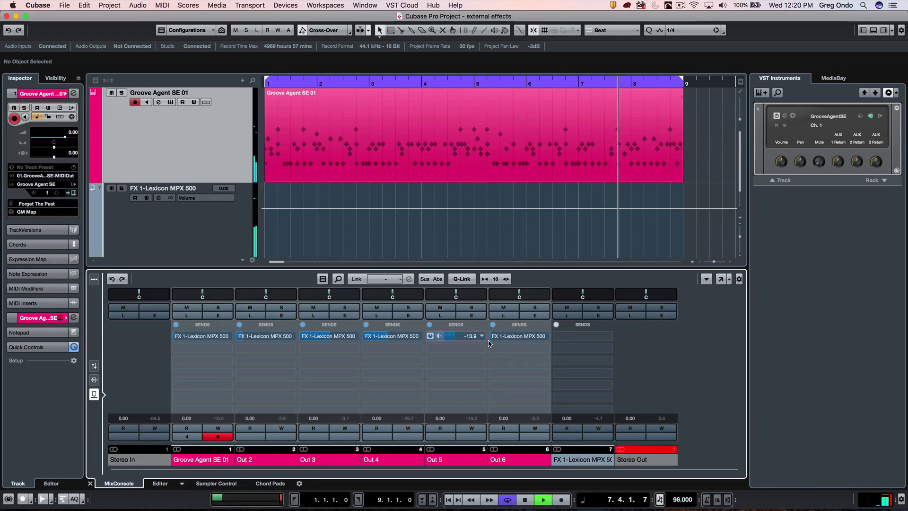
mouse_move(514, 337)
drag(514, 336, 532, 336)
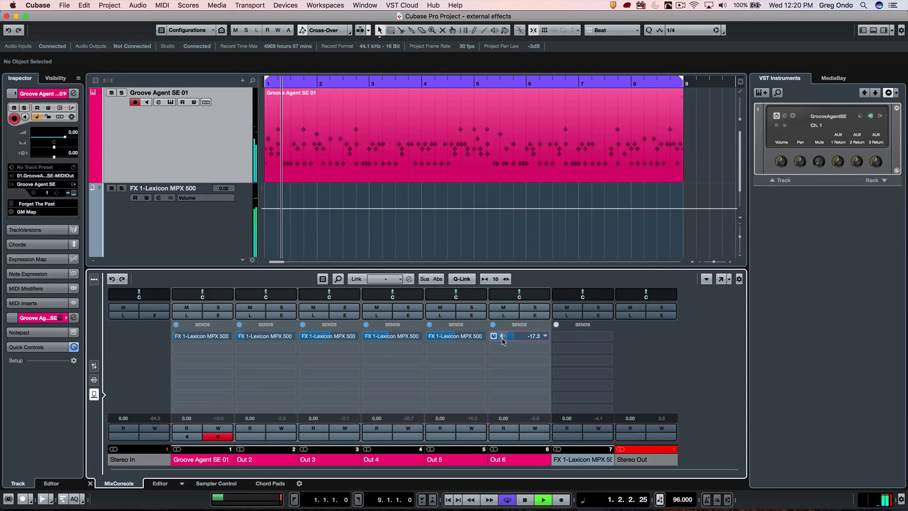
click(108, 231)
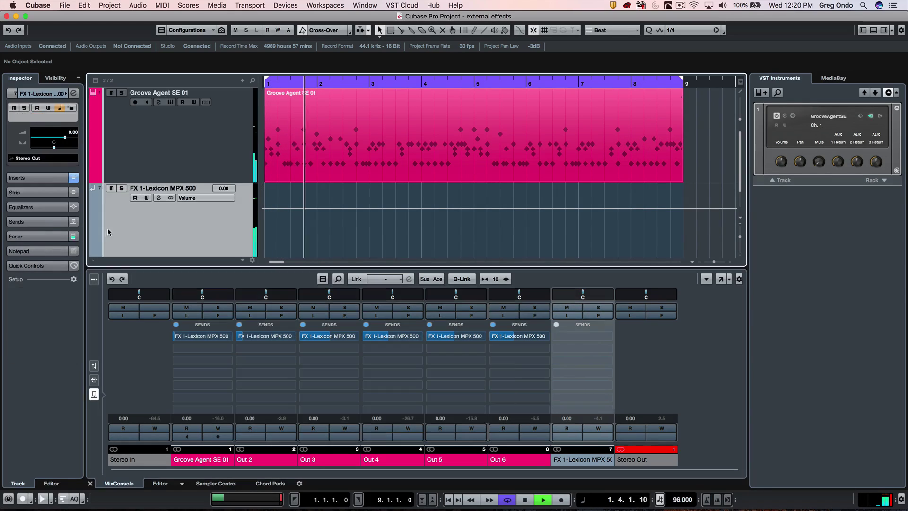
click(110, 188)
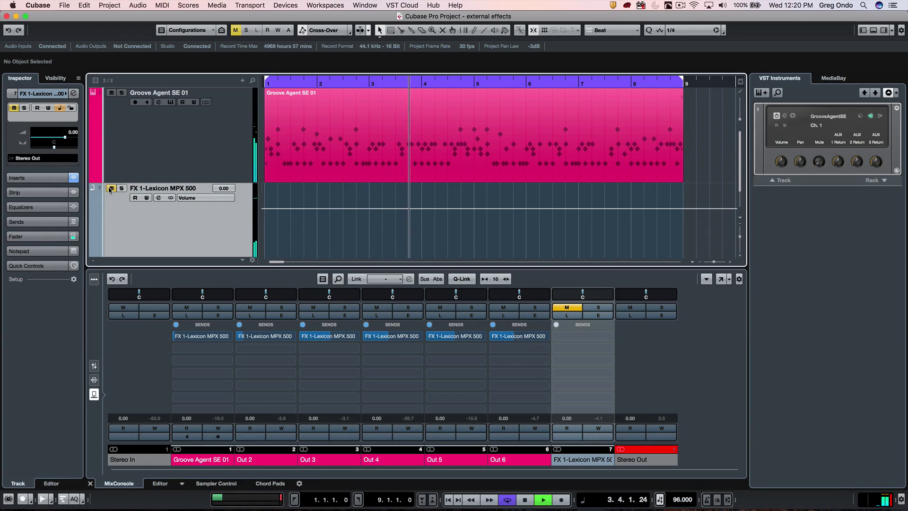
click(110, 189)
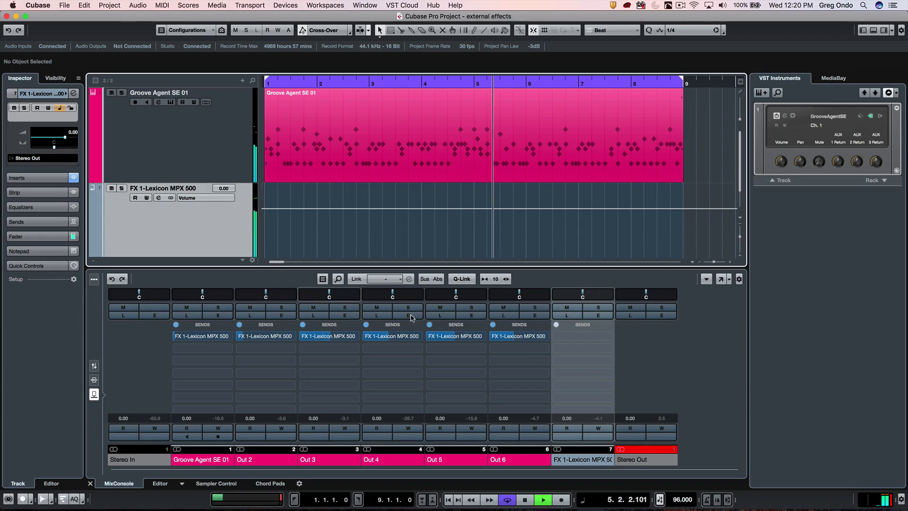
Boost EQ band 3 on the FX 1-Lexicon MPX 500 channel by 0.9 dB at 3176 Hz.
click(599, 315)
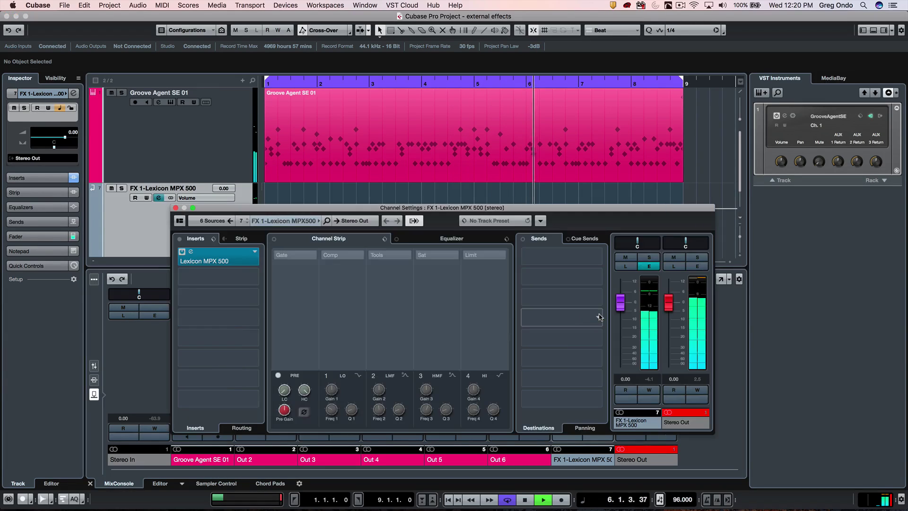
click(427, 241)
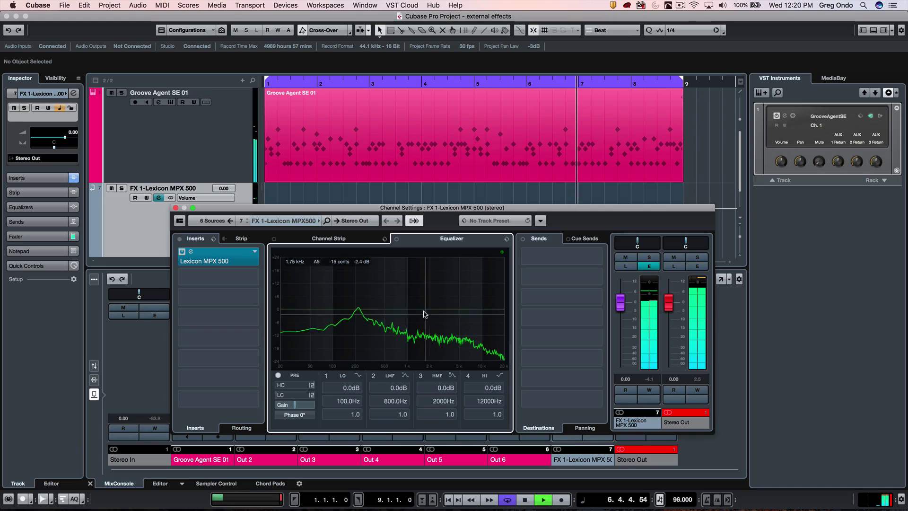
drag(424, 309, 443, 308)
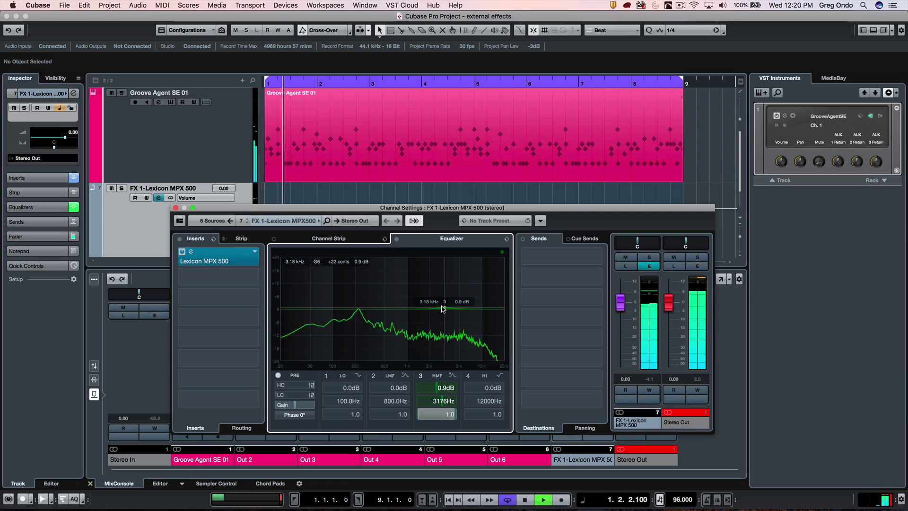
key(space)
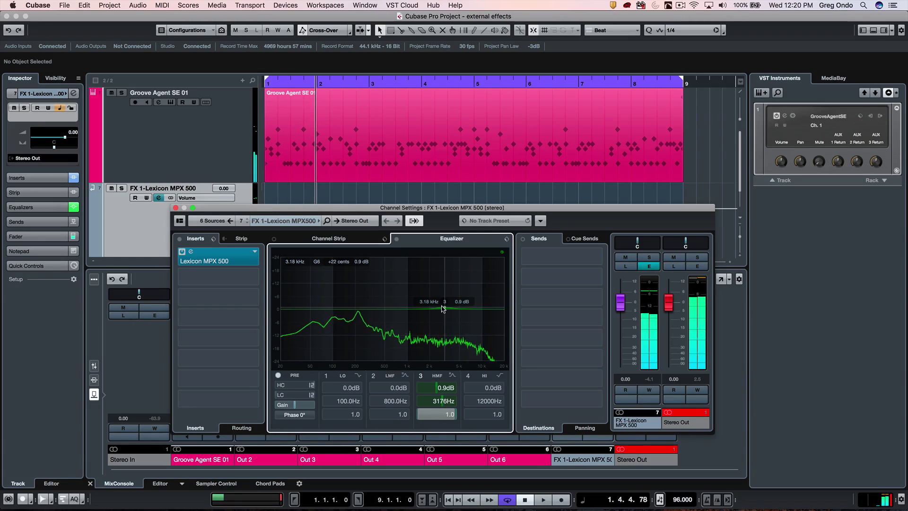
click(175, 208)
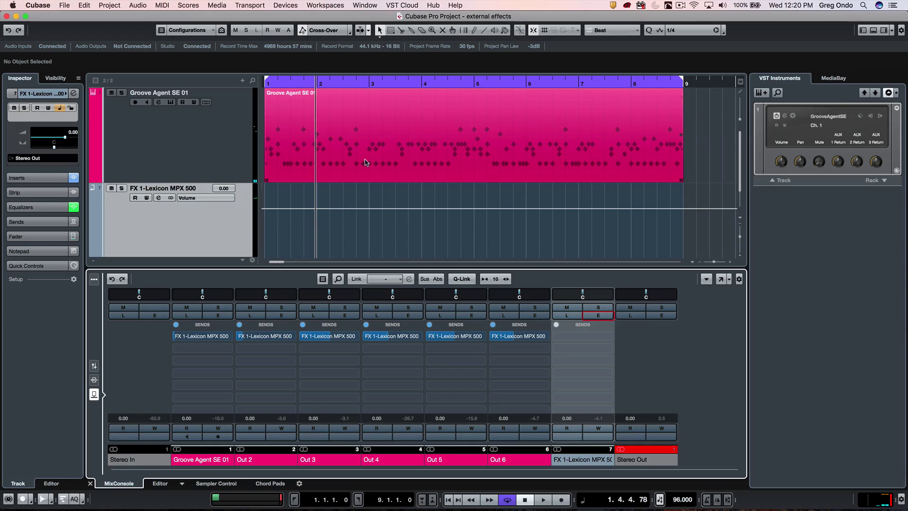
Render the Groove Agent SE 01 MIDI part in place using Complete Signal Path settings.
click(364, 161)
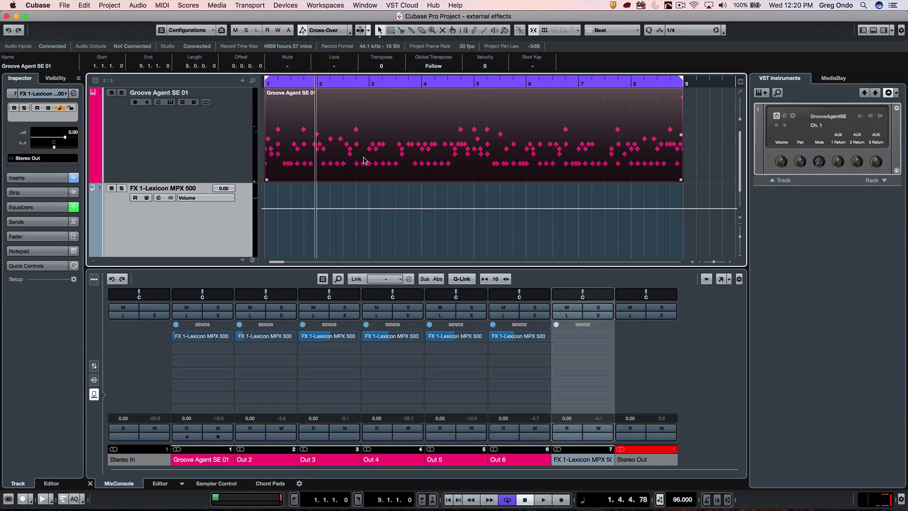
right_click(364, 161)
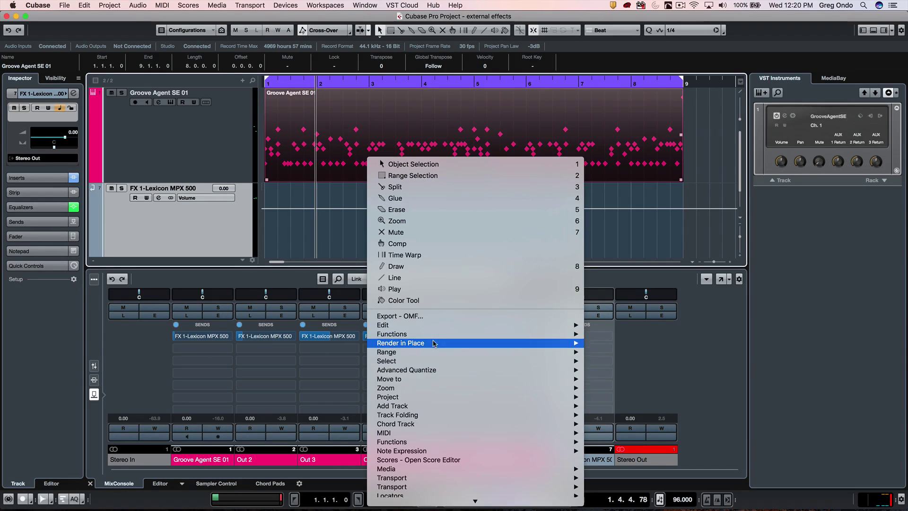
mouse_move(436, 343)
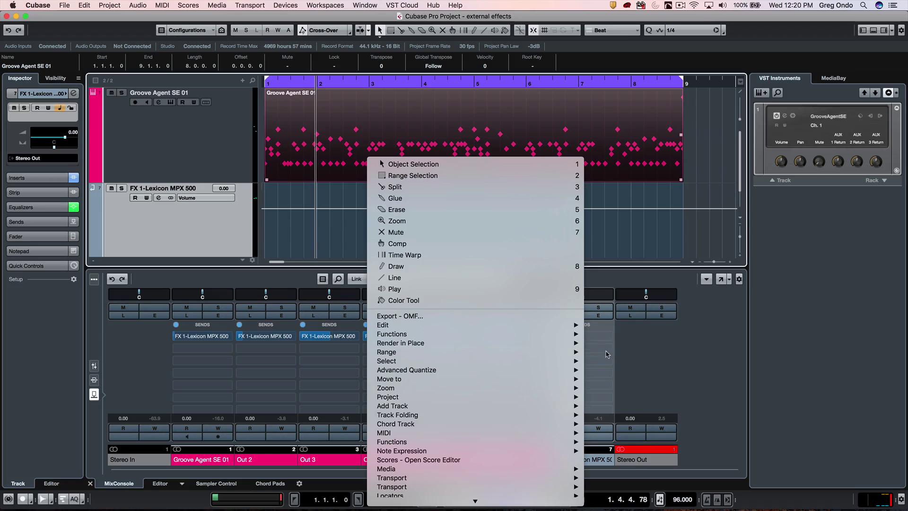
click(621, 352)
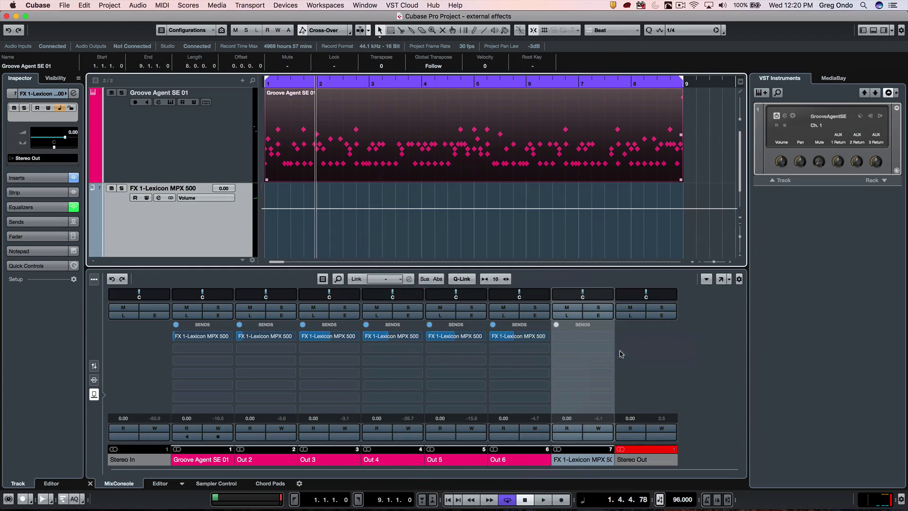
click(393, 144)
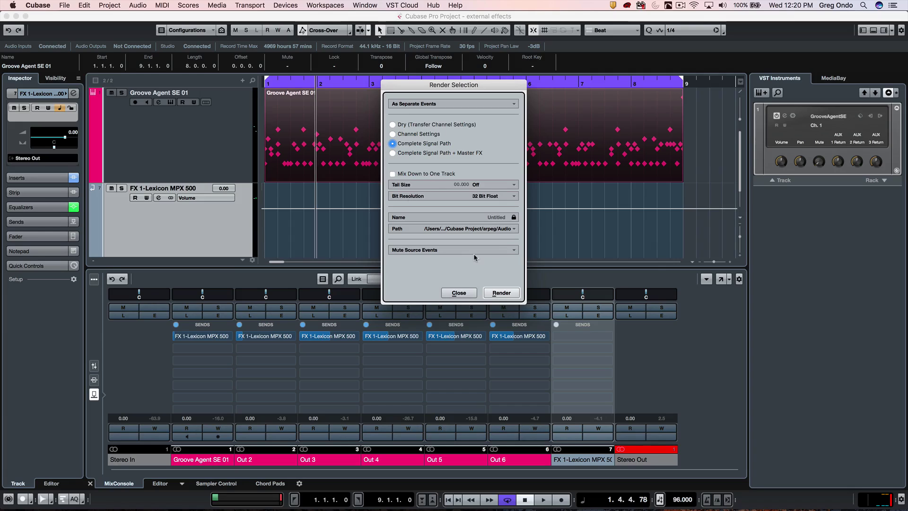
click(499, 292)
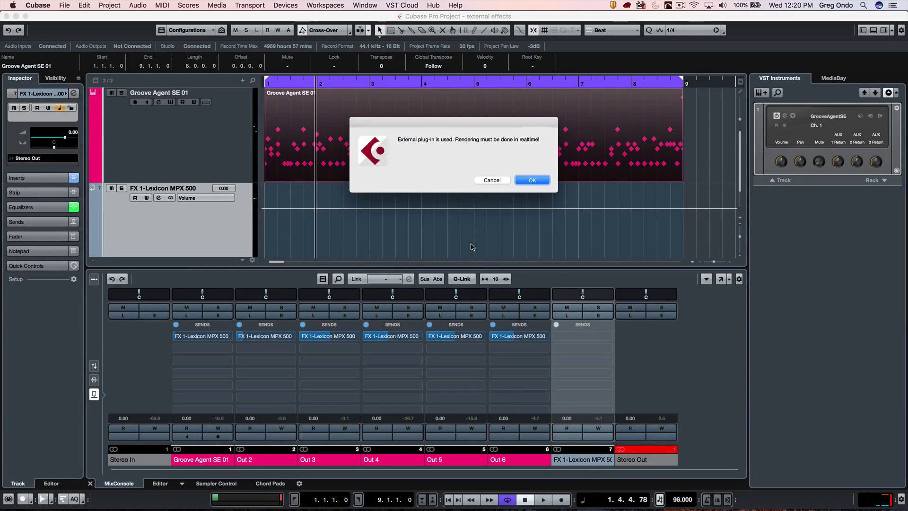
Accept realtime rendering so the drums are rendered to a new Stereo Out (R) audio track.
click(528, 180)
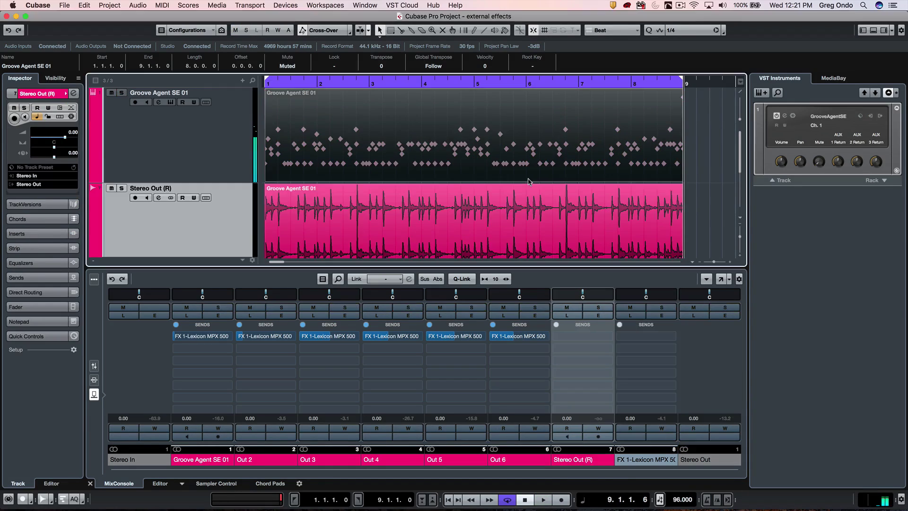
Audition the rendered Groove Agent SE 01 audio event on Stereo Out (R) with the Play tool.
click(362, 247)
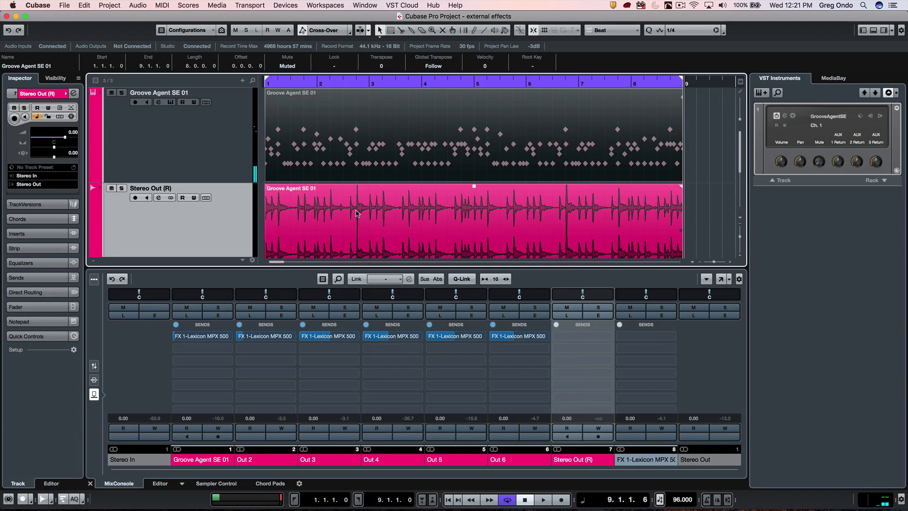
right_click(357, 211)
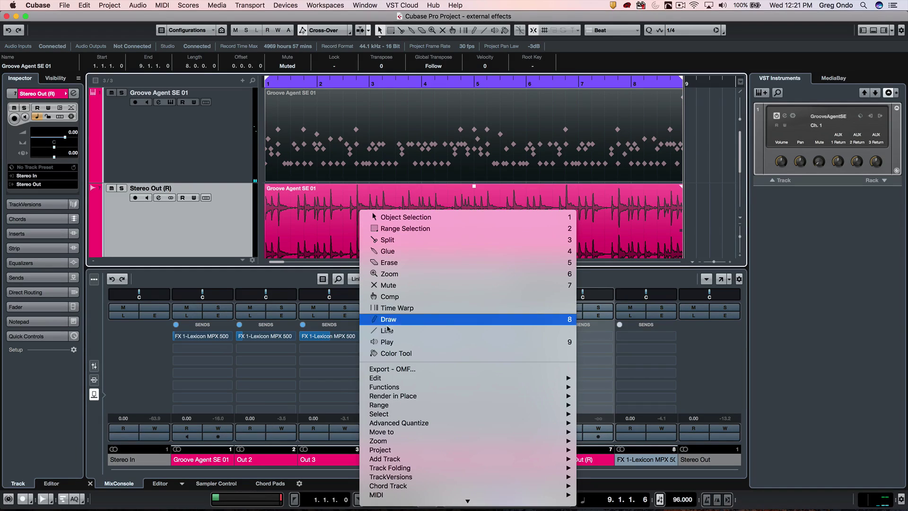
click(385, 341)
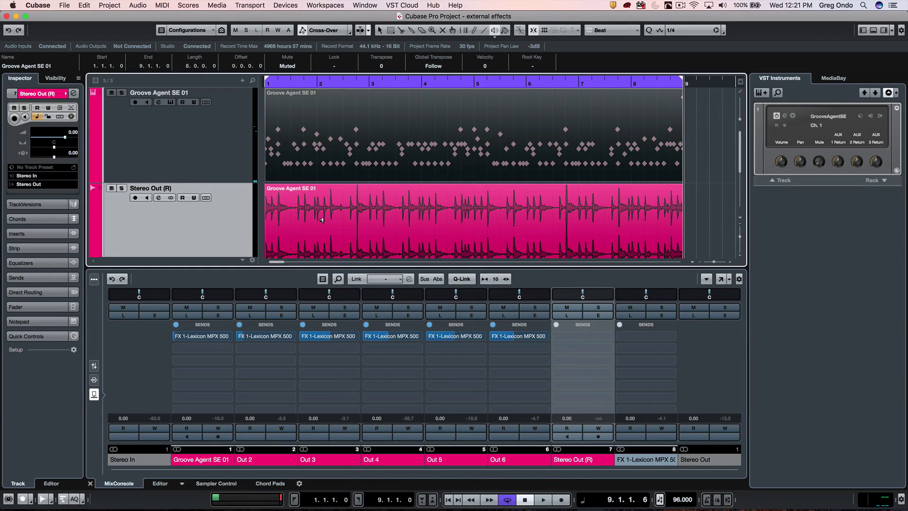
click(322, 220)
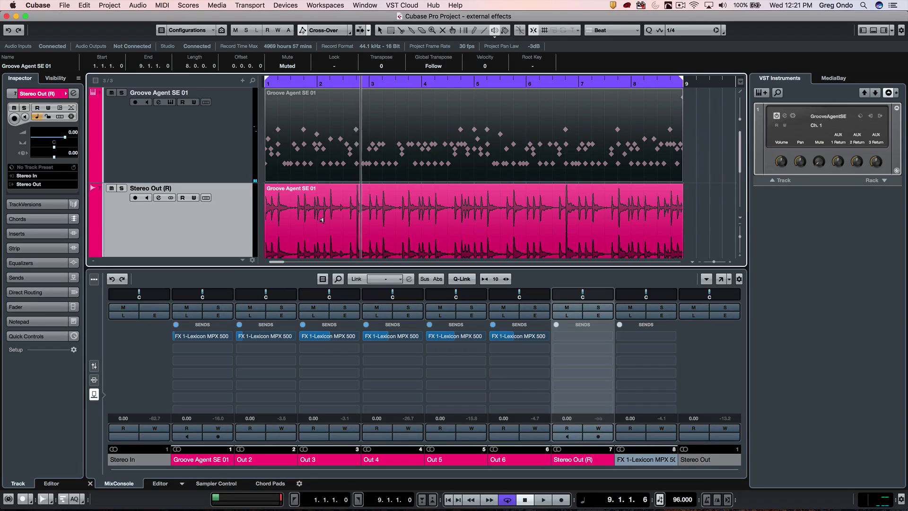